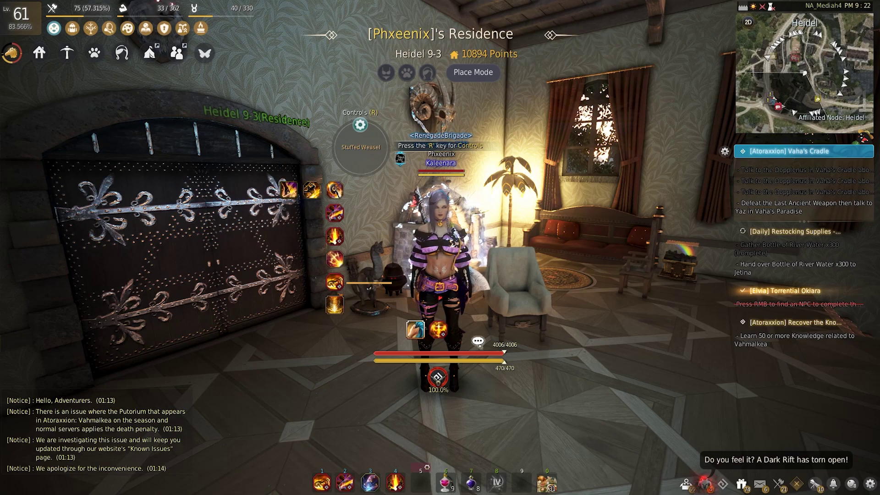
pyautogui.press('w')
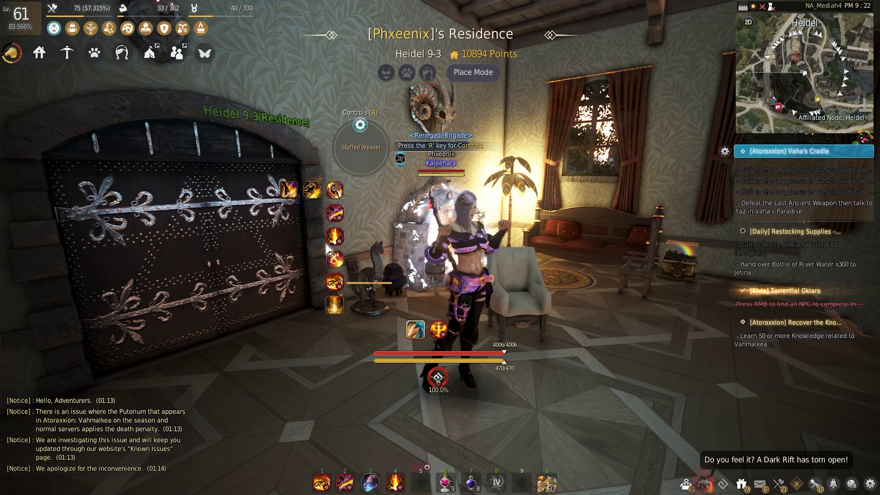
pyautogui.press('s')
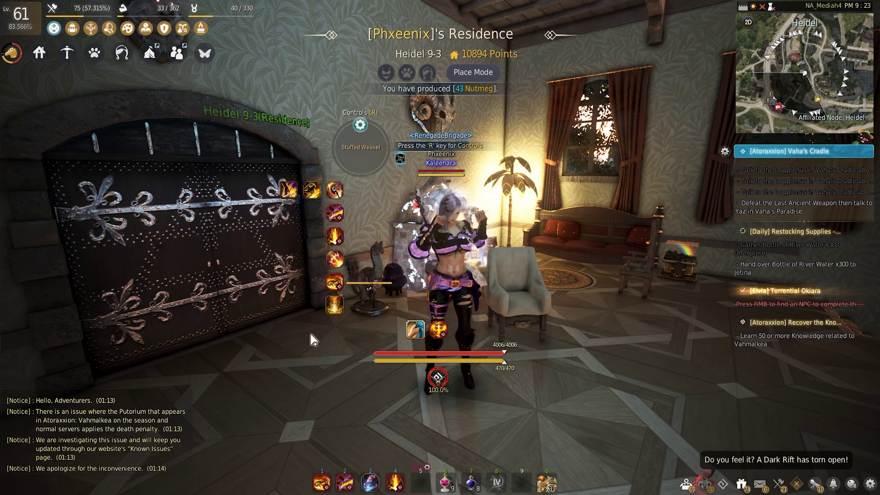
# Step: Open the Quality of Life page of the general settings and confirm it with separate Quick Slots enabled
pyautogui.press('Escape')
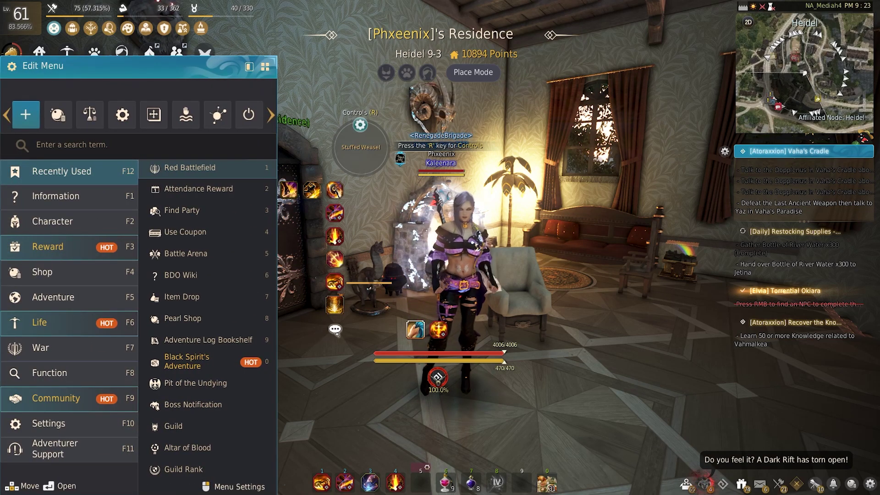
pyautogui.click(121, 115)
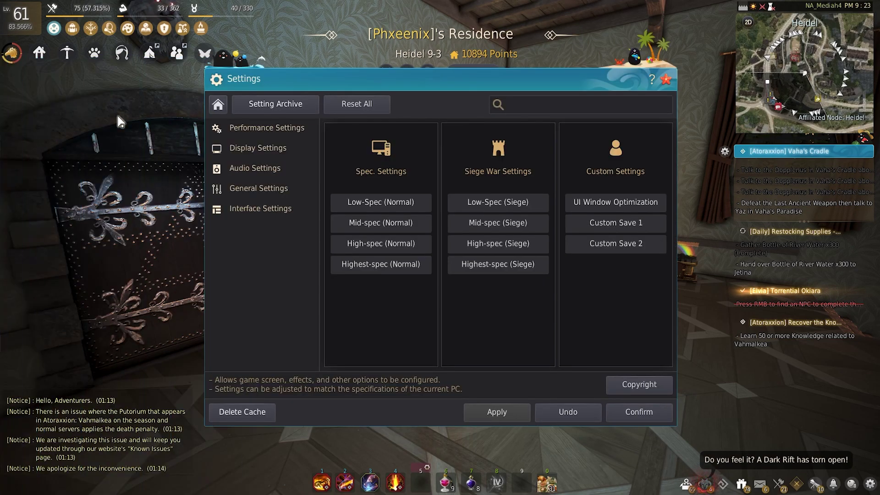
pyautogui.click(257, 196)
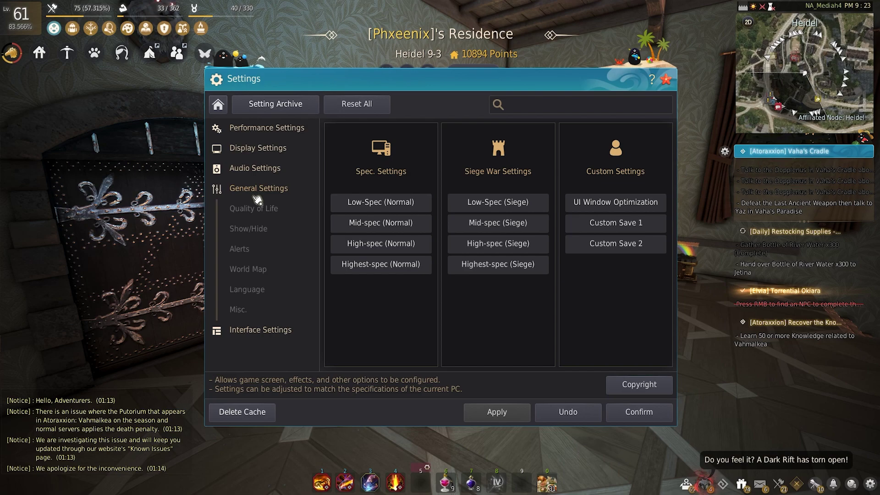
pyautogui.click(259, 210)
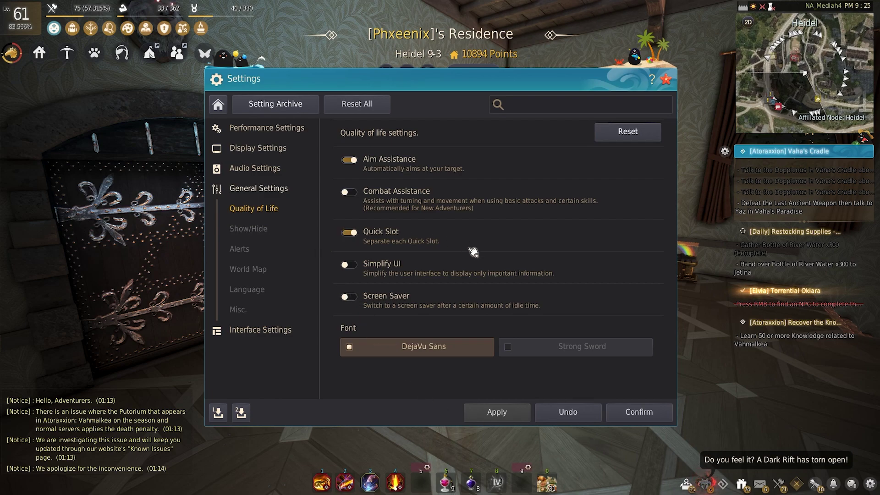
pyautogui.click(655, 422)
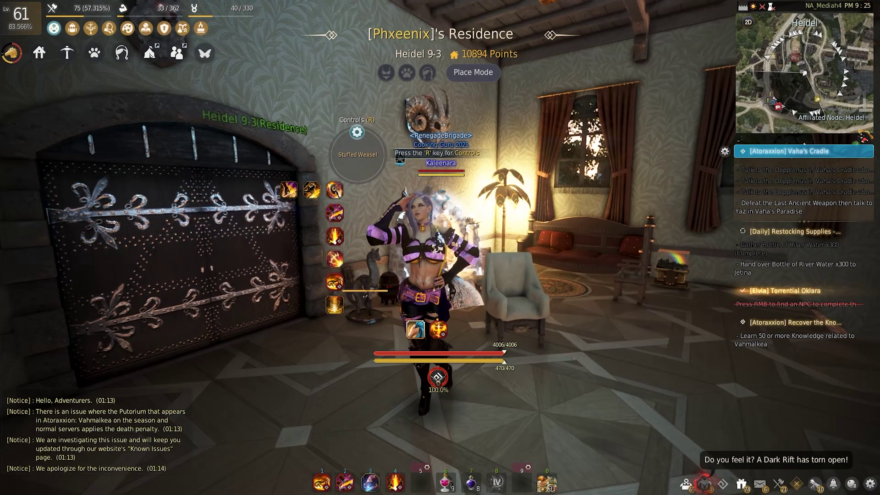
# Step: Load Preset 1 in the interface edit mode and disable the Custom HP Bar option
pyautogui.press('Escape')
pyautogui.click(155, 121)
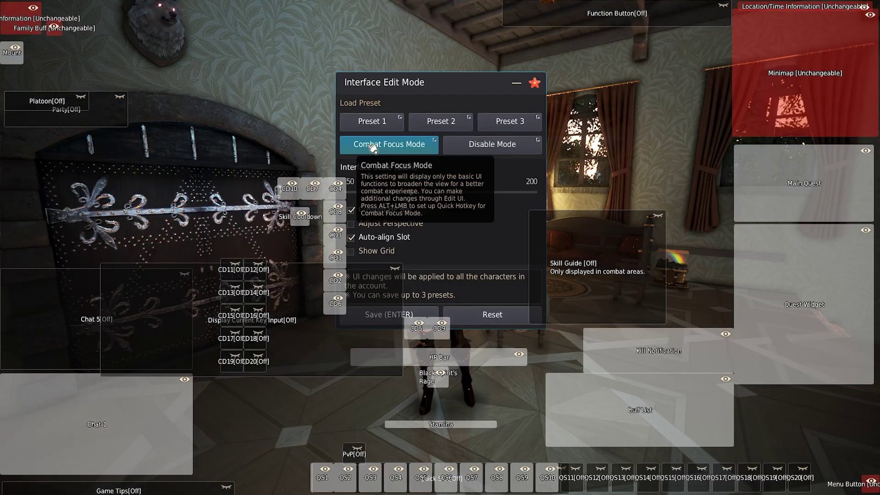
pyautogui.click(374, 126)
pyautogui.click(409, 208)
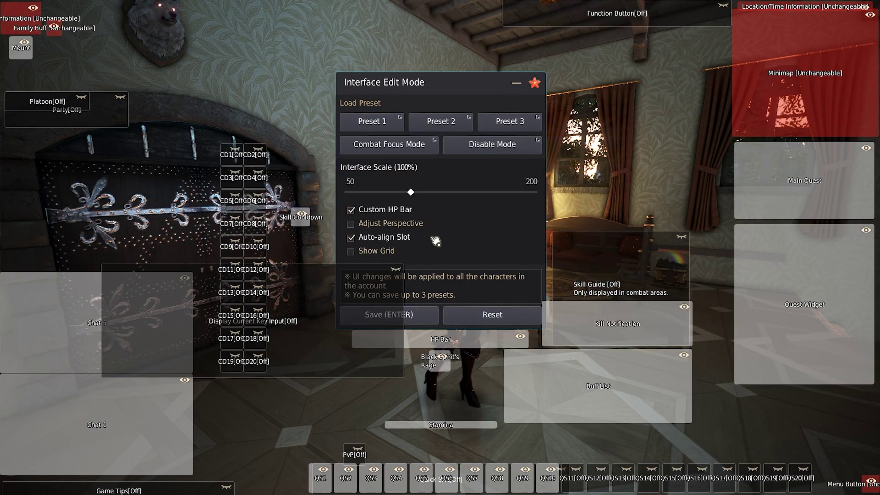
pyautogui.click(398, 209)
pyautogui.press('Escape')
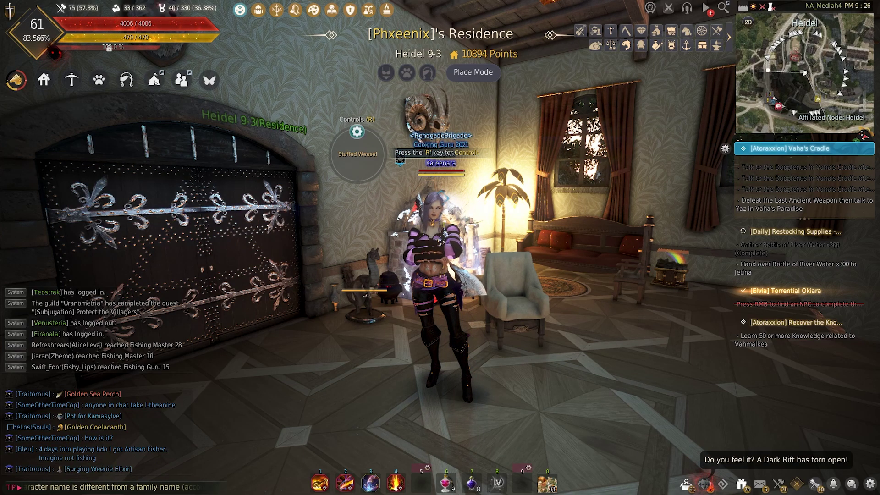
# Step: Hide the Function Button and Game Tips elements in the interface edit mode and save the layout to Preset 1
pyautogui.press('Escape')
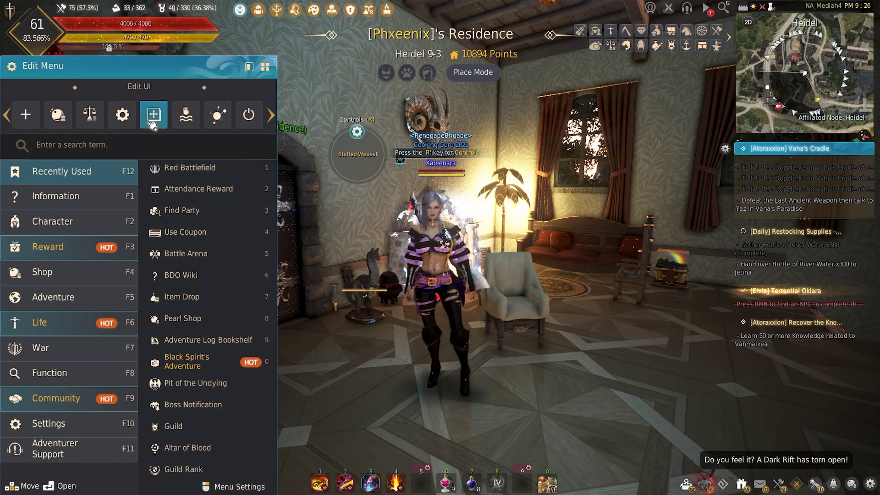
pyautogui.click(153, 113)
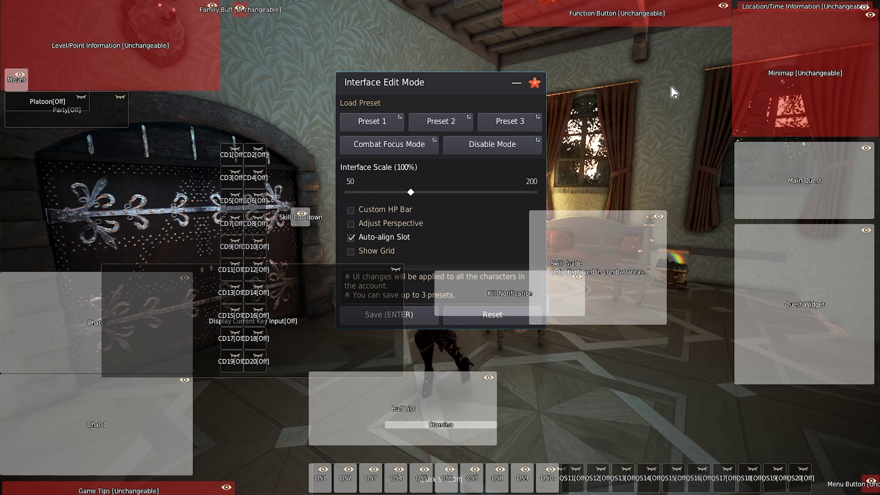
pyautogui.click(726, 8)
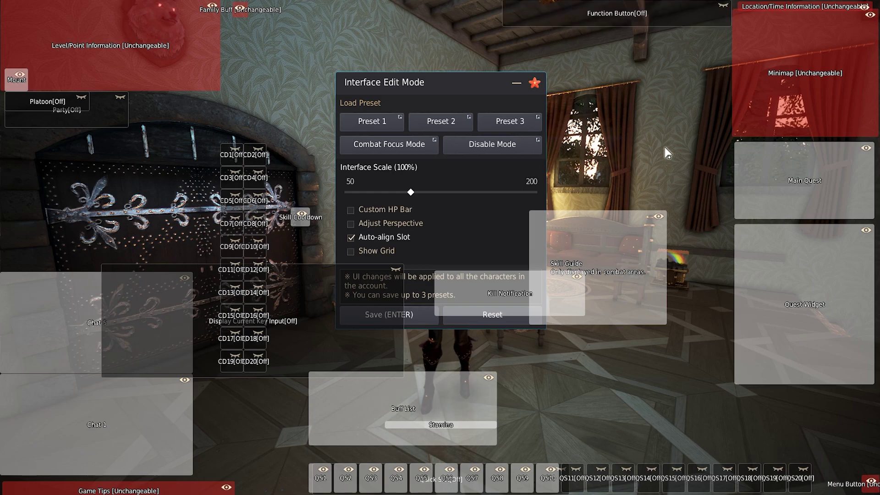
pyautogui.click(225, 487)
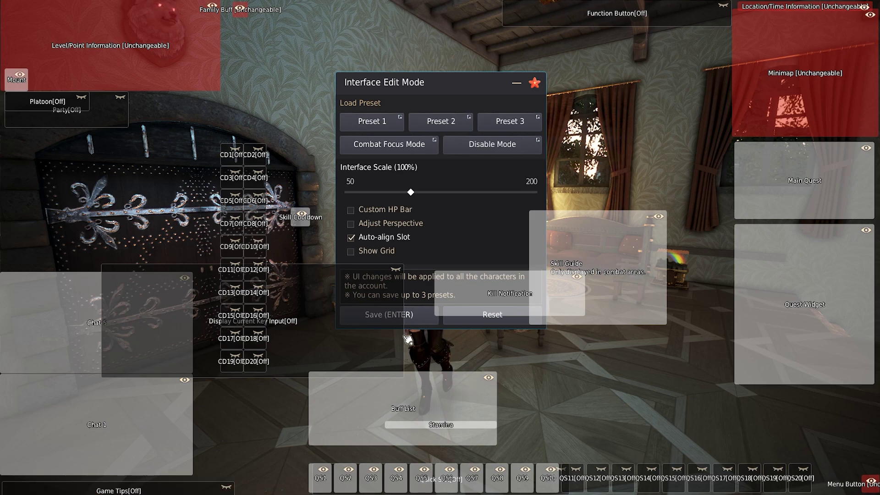
pyautogui.click(397, 317)
pyautogui.click(383, 154)
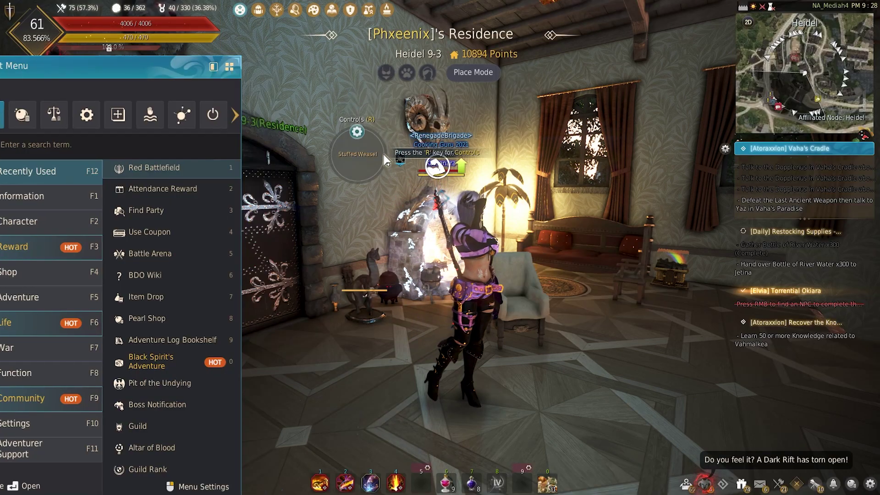
pyautogui.press('Escape')
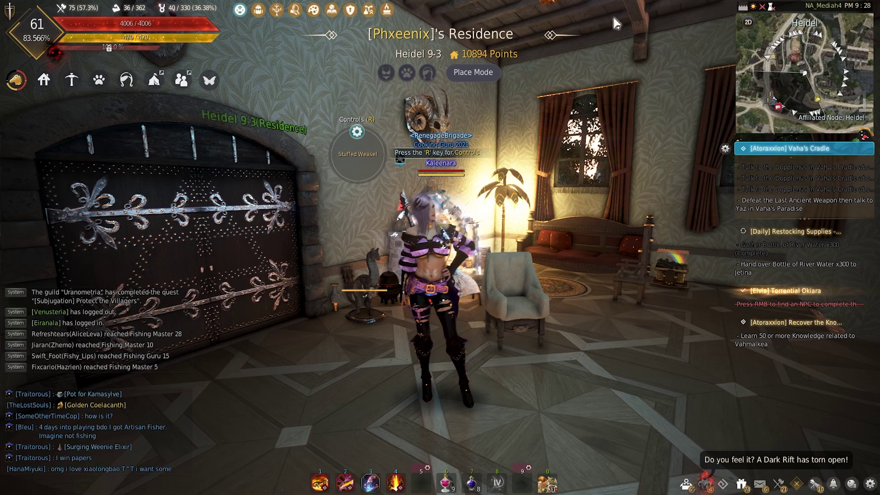
# Step: Make the Function Button element visible again in the interface edit mode and save the layout to Preset 1
pyautogui.press('Escape')
pyautogui.press('Escape')
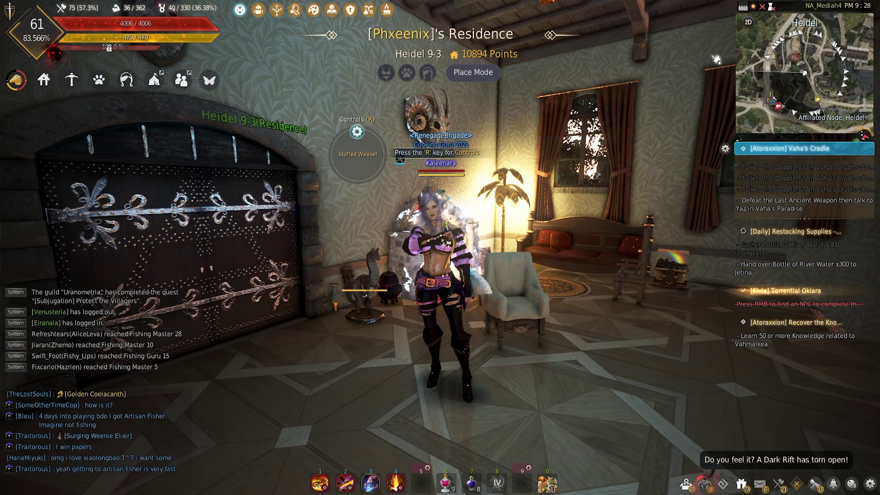
pyautogui.press('Escape')
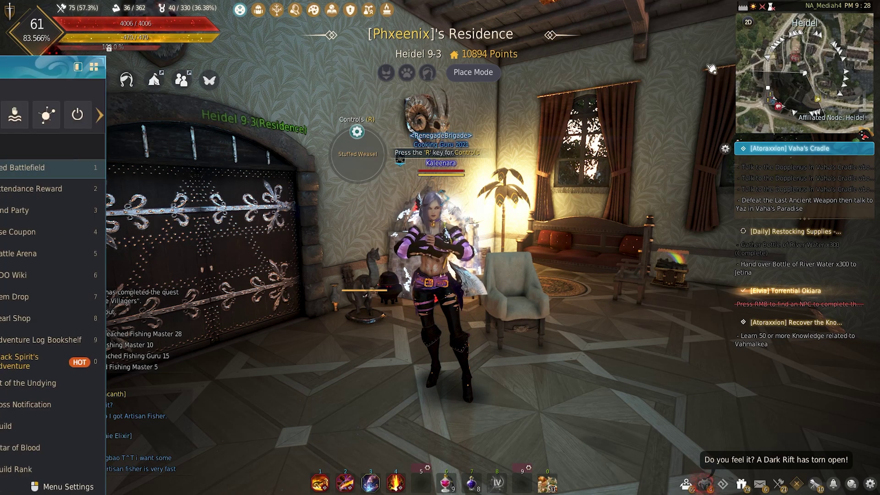
pyautogui.click(153, 115)
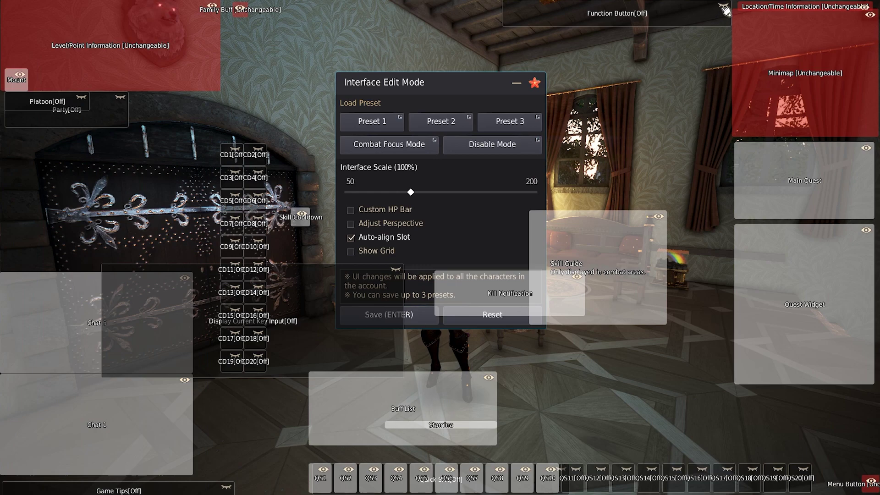
pyautogui.click(362, 315)
pyautogui.click(401, 153)
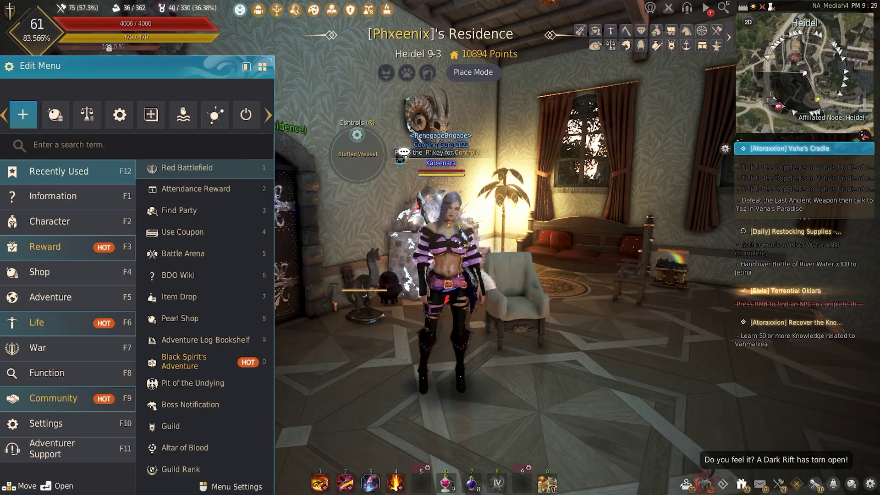
pyautogui.press('Escape')
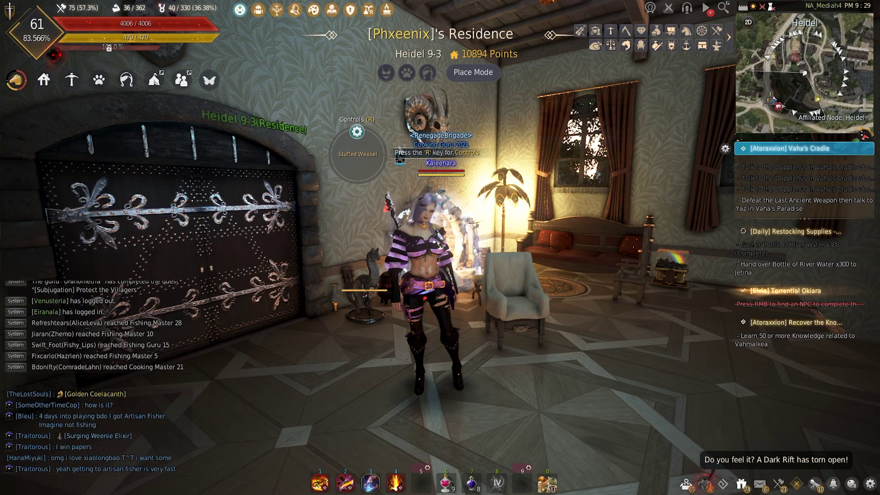
# Step: Open the quick hotkey settings for Find NPC, view the keys available with Alt, and close them without reassigning
pyautogui.keyDown('alt'); pyautogui.click(729, 5); pyautogui.keyUp('alt')
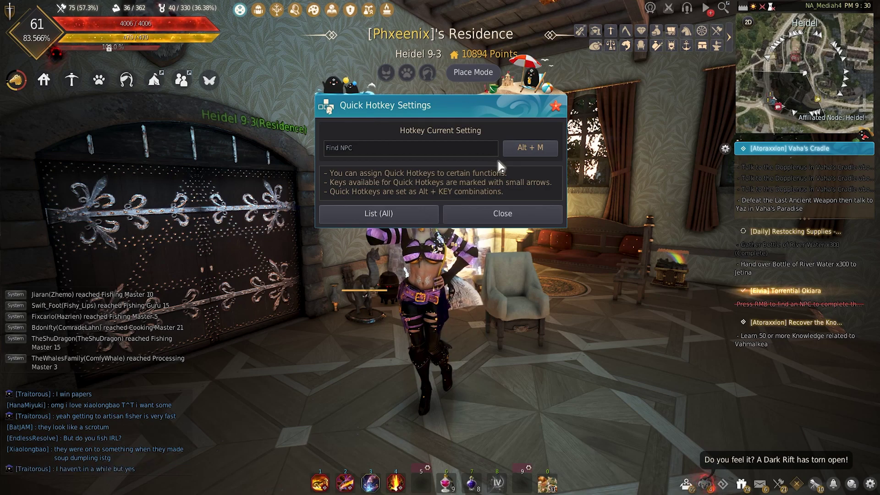
pyautogui.click(530, 149)
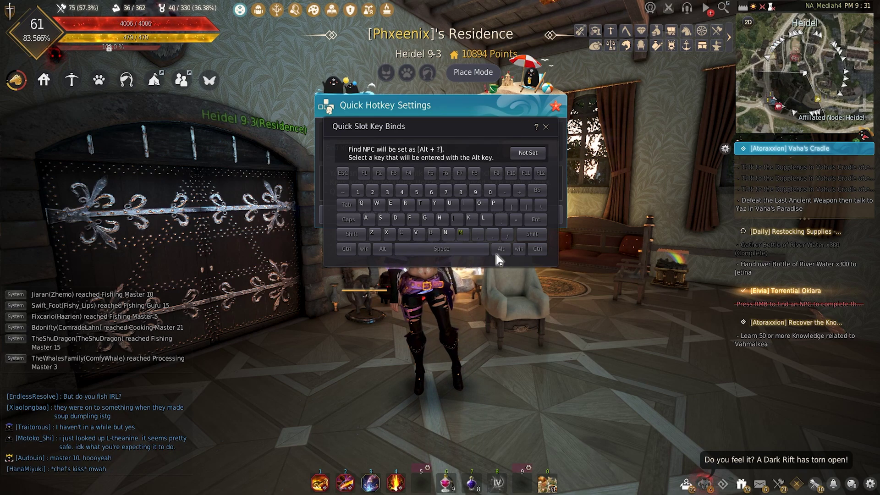
pyautogui.click(546, 128)
pyautogui.click(462, 214)
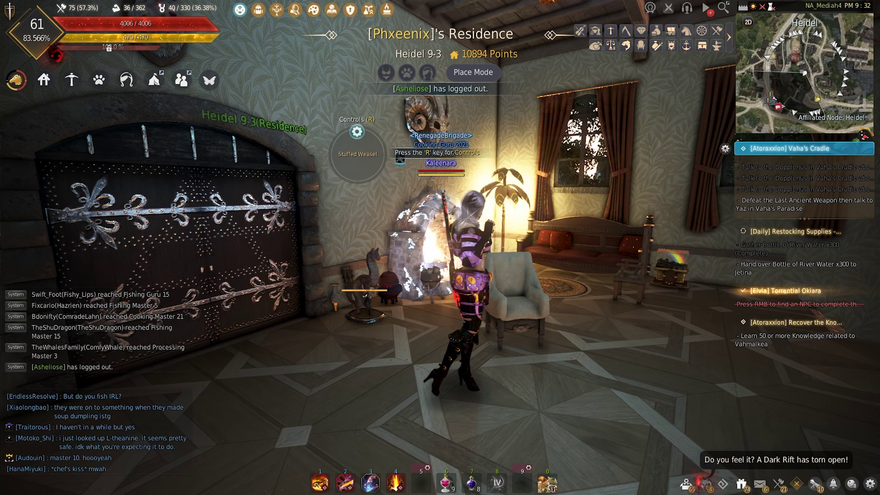
# Step: Hide the Function Button element, enable Custom HP Bar, and save the interface layout to Preset 1
pyautogui.press('Escape')
pyautogui.click(146, 118)
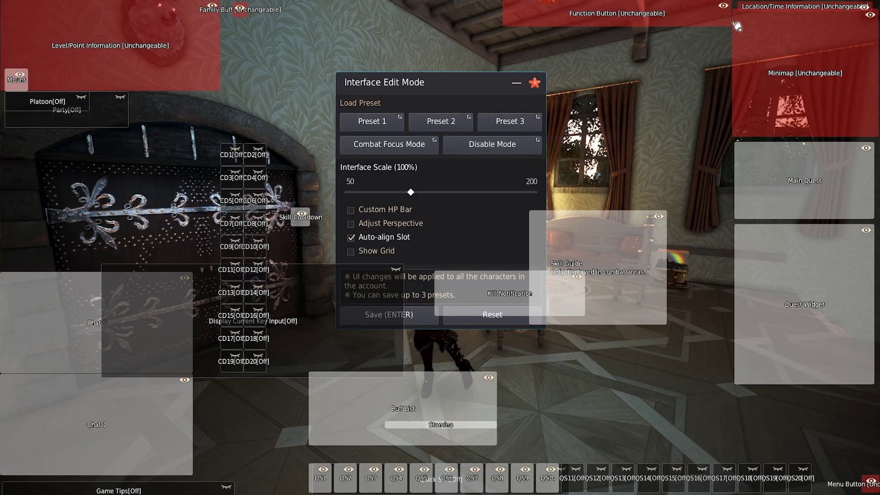
pyautogui.click(723, 6)
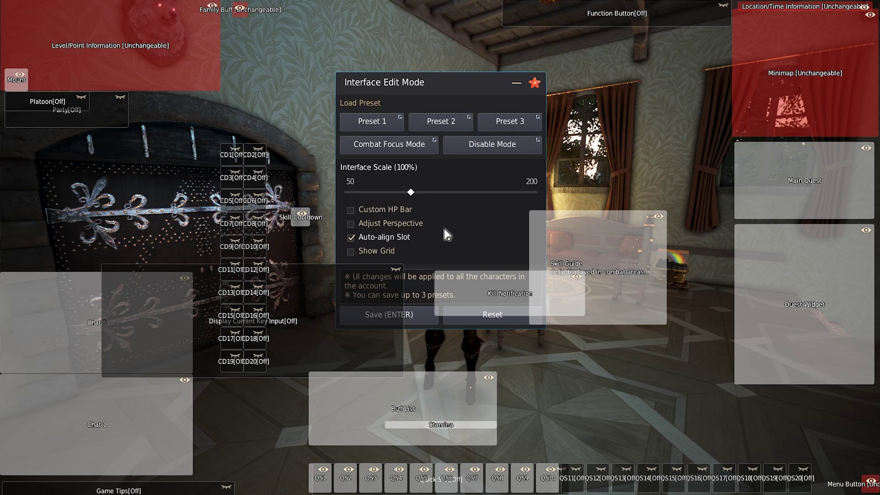
pyautogui.click(386, 216)
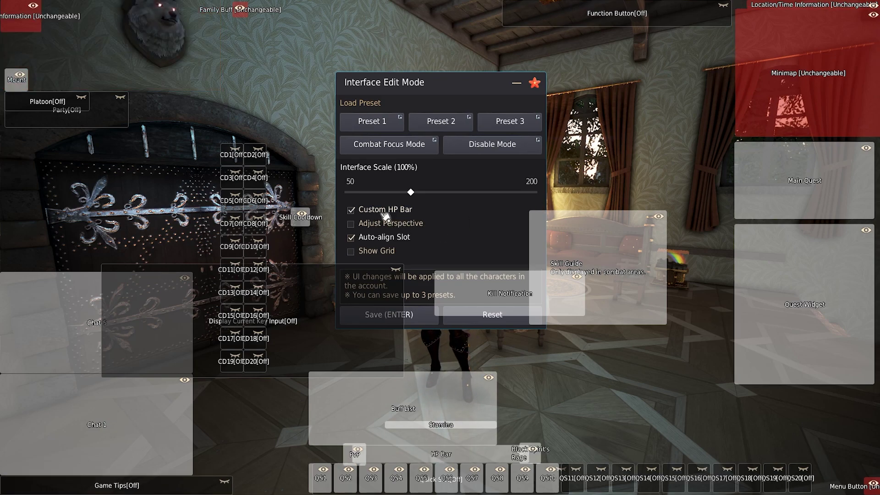
pyautogui.click(402, 321)
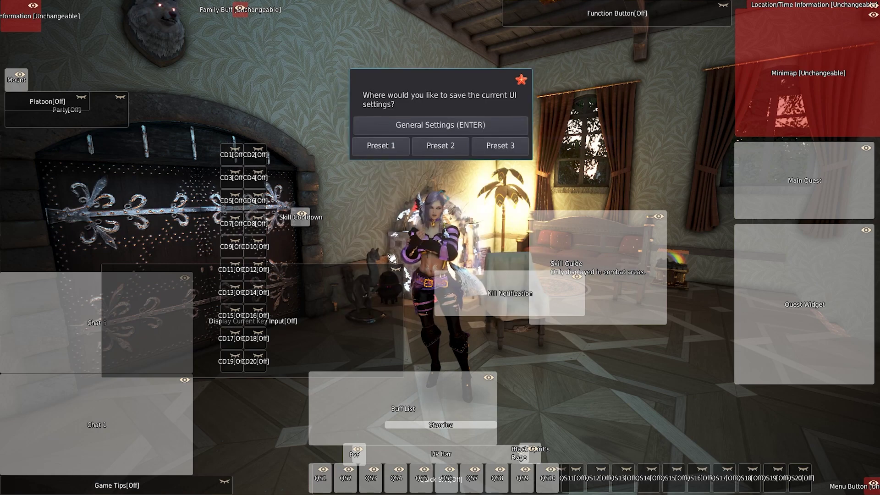
pyautogui.click(378, 149)
pyautogui.press('Escape')
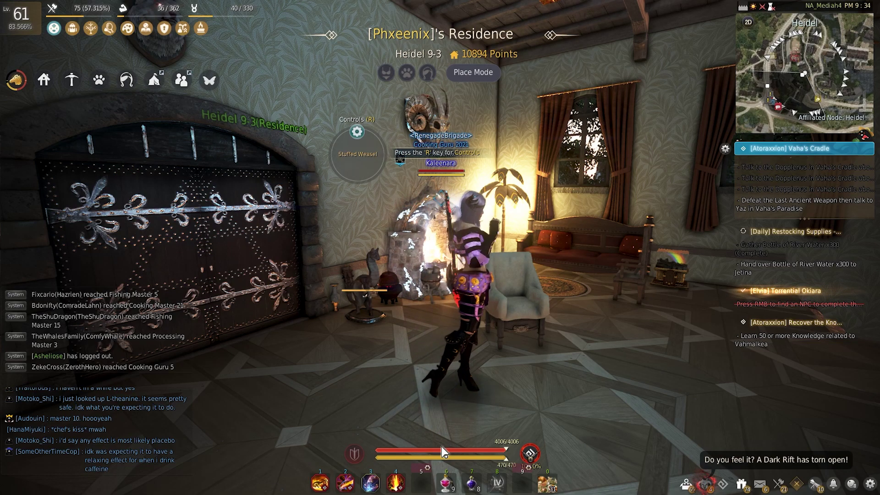
# Step: Move the HP Bar to just above the Buff List, aligning it with the temporarily shown grid, and place Black Spirit's Rage beneath it
pyautogui.press('Escape')
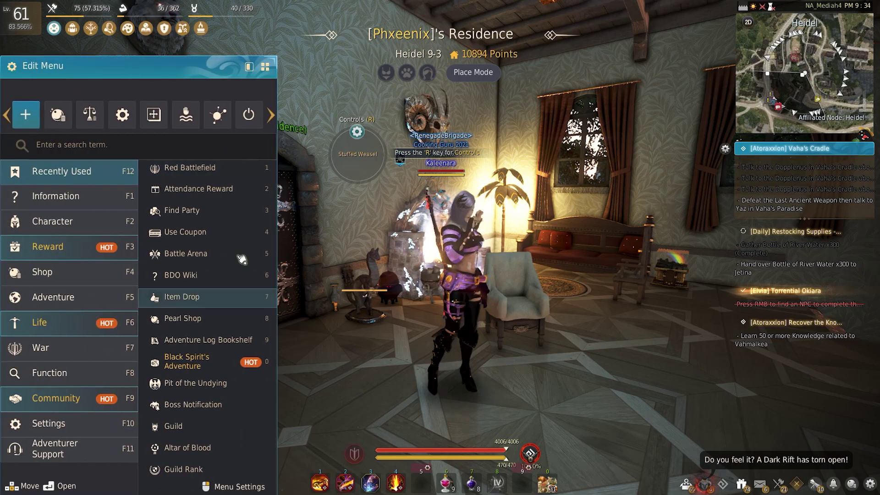
pyautogui.click(153, 112)
pyautogui.moveTo(456, 460); pyautogui.dragTo(463, 348)
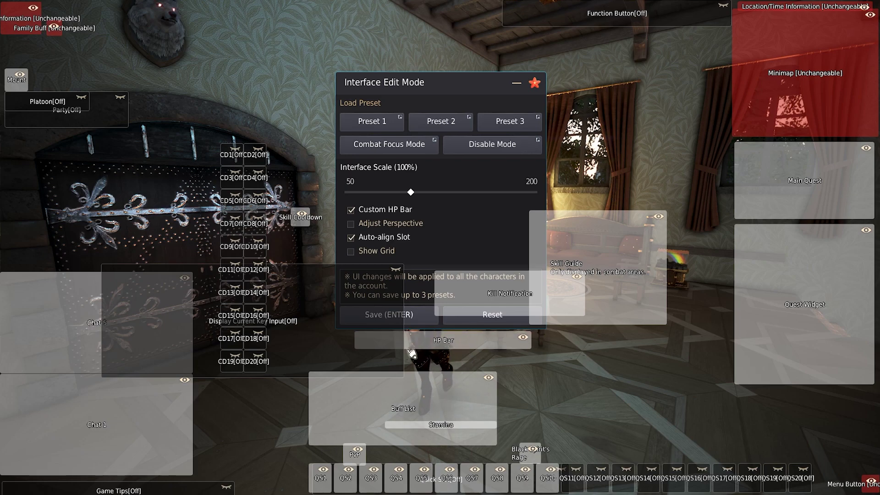
pyautogui.click(355, 259)
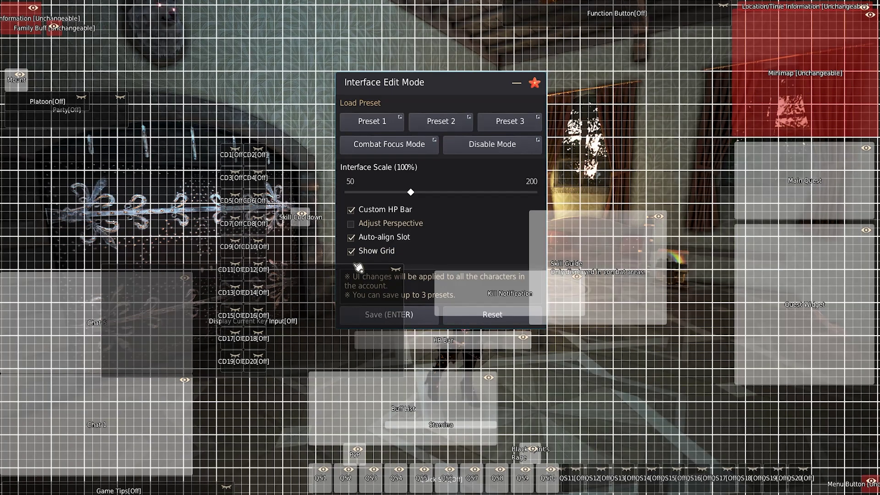
pyautogui.moveTo(402, 350); pyautogui.dragTo(410, 346)
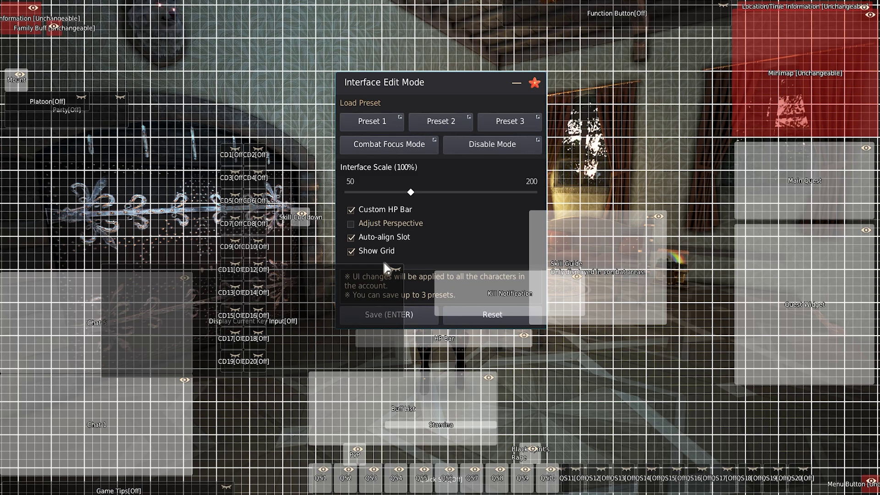
pyautogui.click(385, 252)
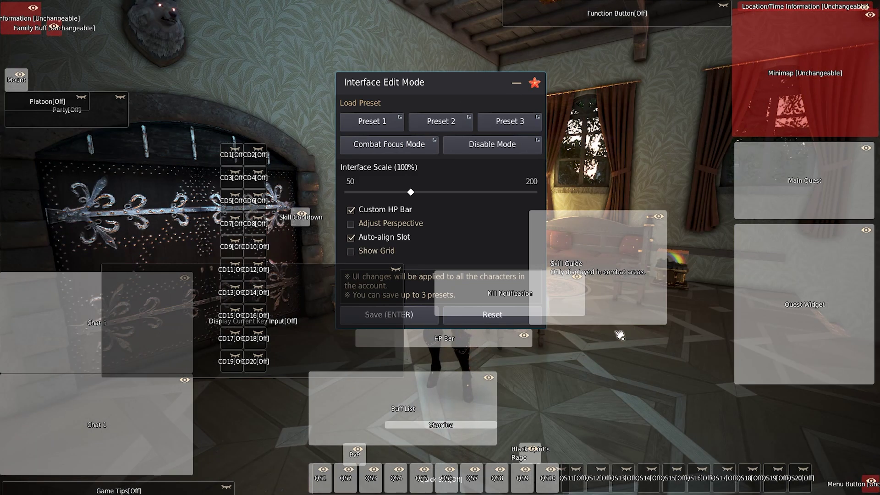
pyautogui.moveTo(534, 460); pyautogui.dragTo(444, 371)
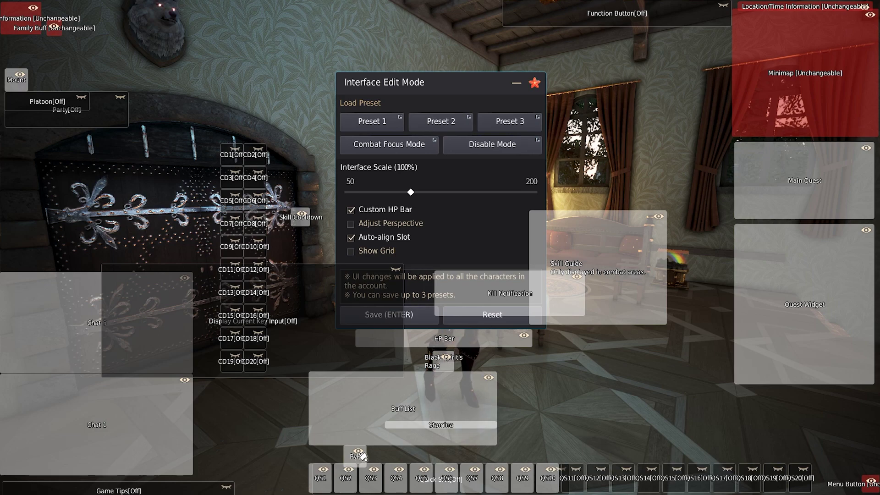
# Step: Hide the PvP element and move the Buff List to the right of Black Spirit's Rage, between it and the Quest Widget
pyautogui.click(358, 451)
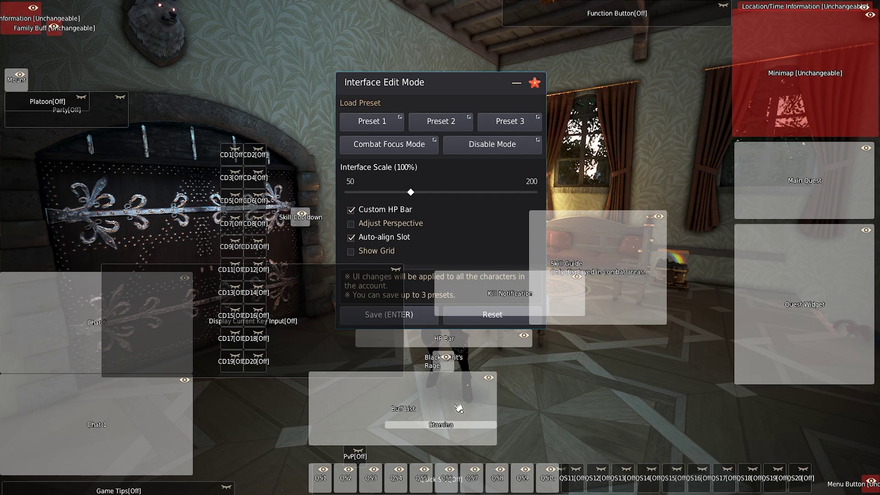
pyautogui.moveTo(354, 409); pyautogui.dragTo(558, 387)
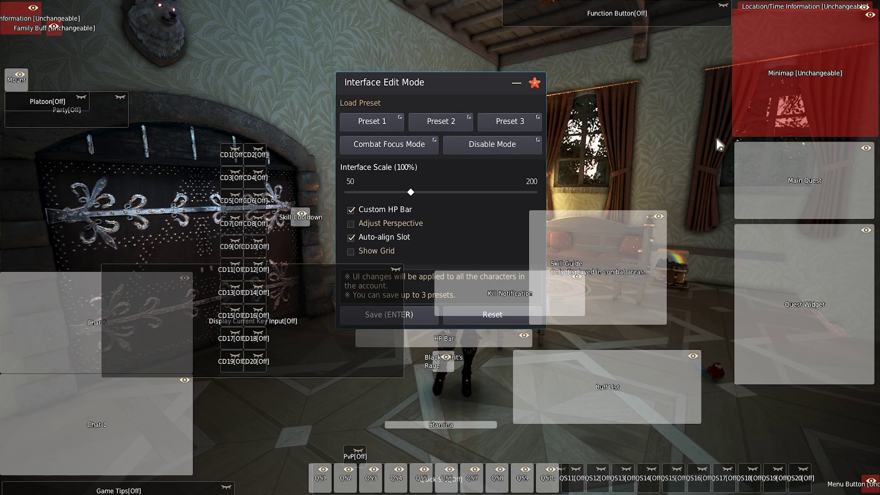
pyautogui.moveTo(650, 400); pyautogui.dragTo(651, 401)
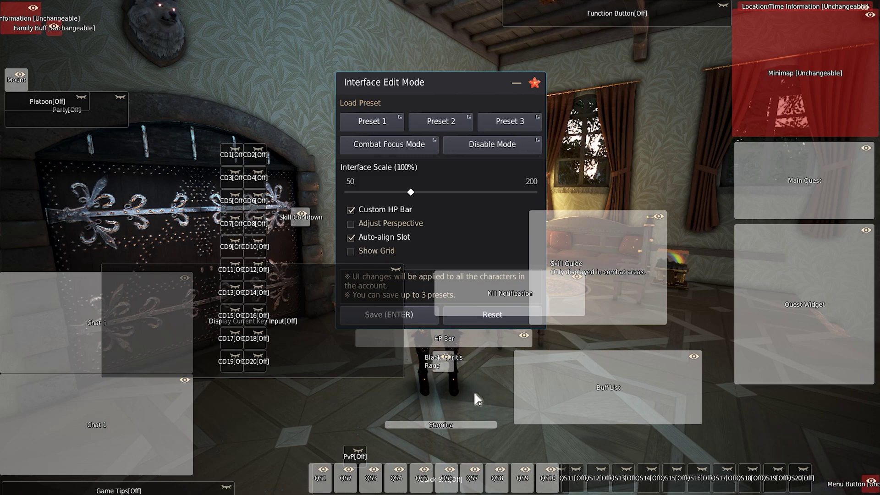
# Step: Place Kill Notification just above the Buff List, and move the Skill Guide above it and hide the guide
pyautogui.moveTo(495, 295); pyautogui.dragTo(643, 387)
pyautogui.moveTo(634, 354); pyautogui.dragTo(634, 314)
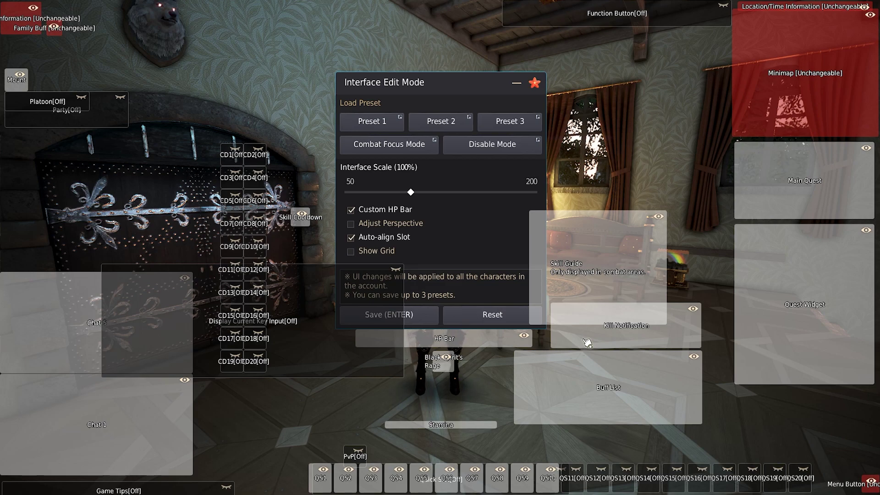
pyautogui.moveTo(606, 285); pyautogui.dragTo(629, 233)
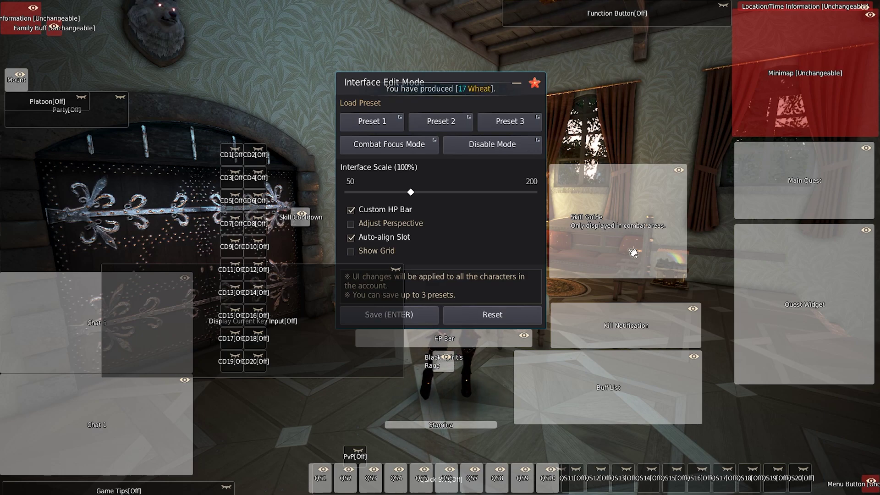
pyautogui.moveTo(632, 251); pyautogui.dragTo(634, 249)
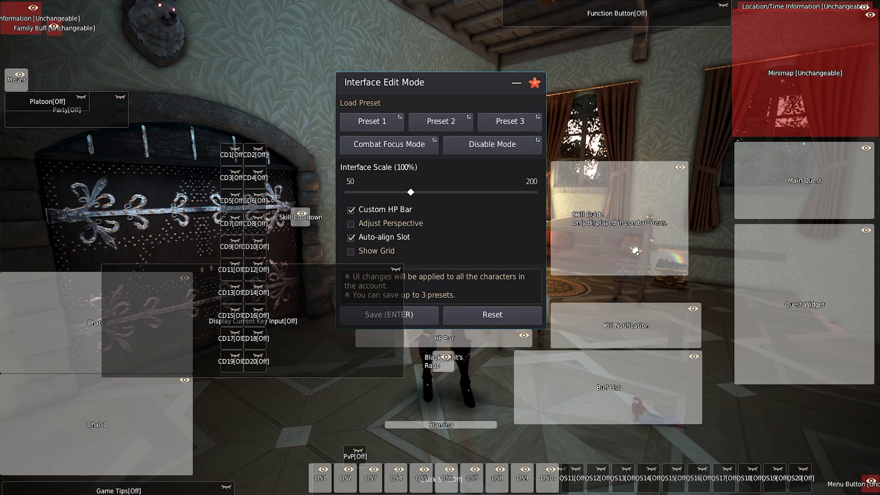
pyautogui.rightClick(634, 249)
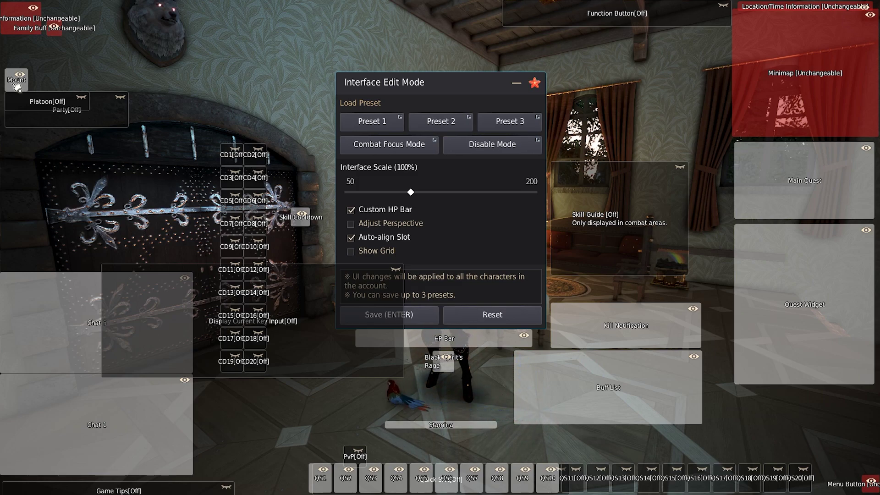
# Step: Move the Mount element to just below the Family Buff area with Auto-align Slot temporarily off, and save the layout to Preset 1
pyautogui.moveTo(18, 87); pyautogui.dragTo(16, 106)
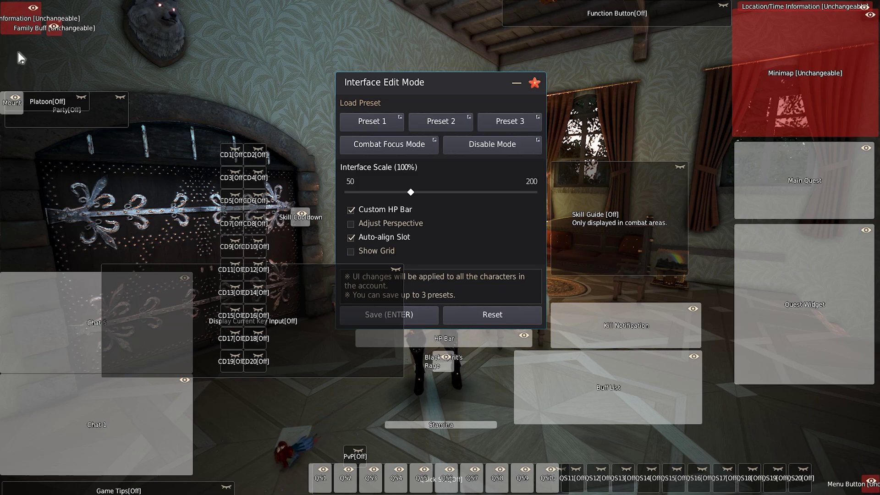
pyautogui.click(380, 239)
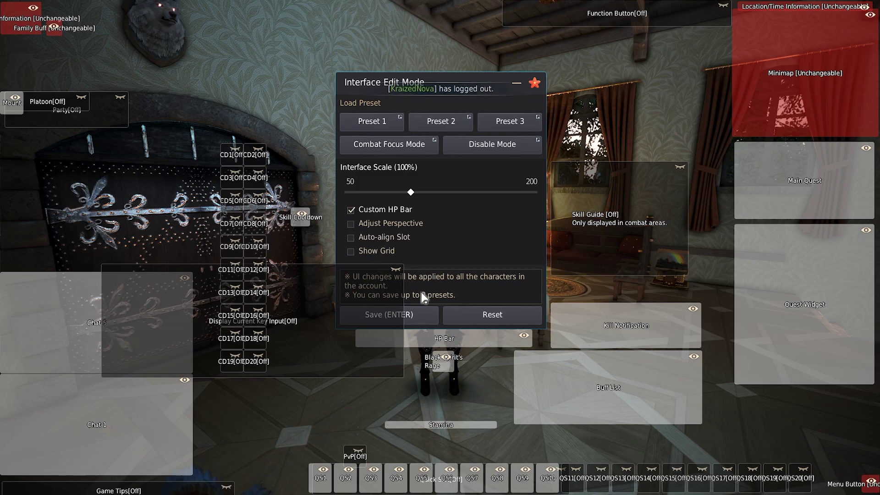
pyautogui.moveTo(20, 119); pyautogui.dragTo(17, 62)
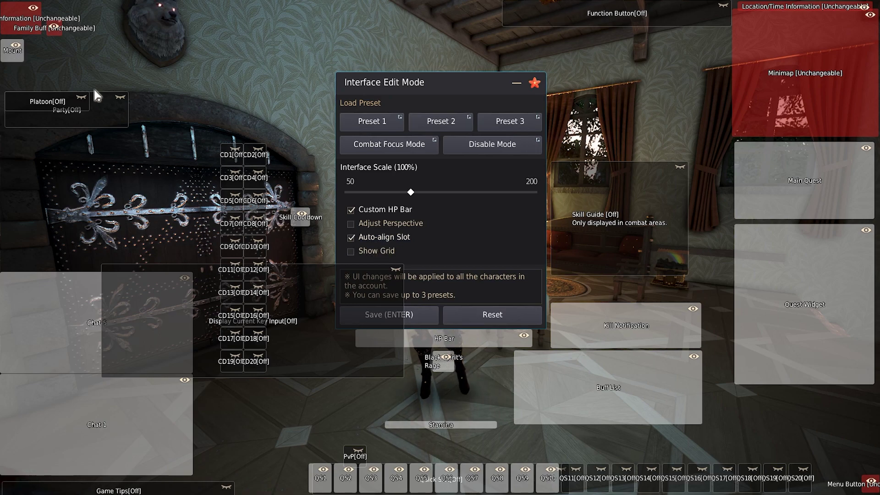
pyautogui.click(388, 314)
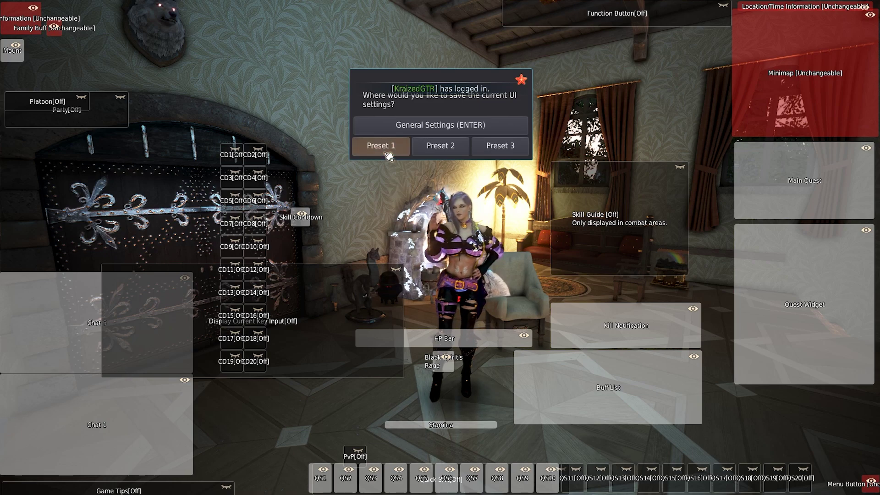
pyautogui.click(380, 146)
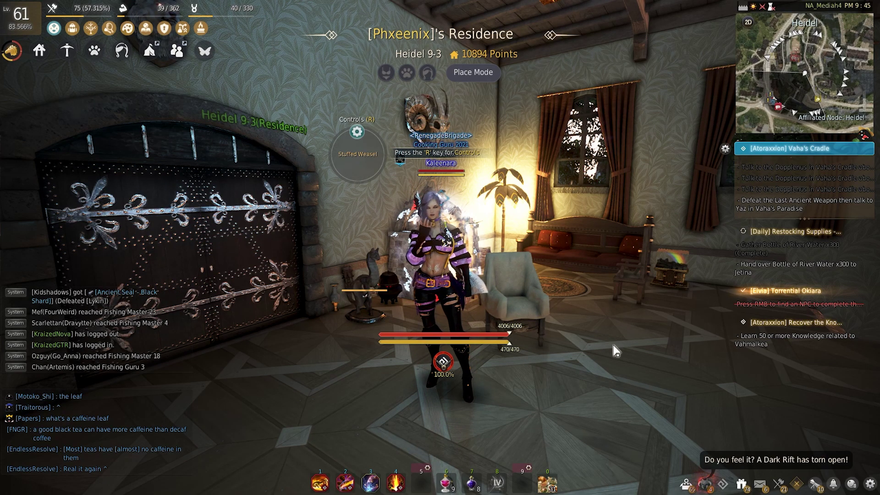
# Step: Reopen the interface edit mode, move Display Current Key Input down beside Chat 1, and hide Skill Cooldown
pyautogui.press('Escape')
pyautogui.click(158, 112)
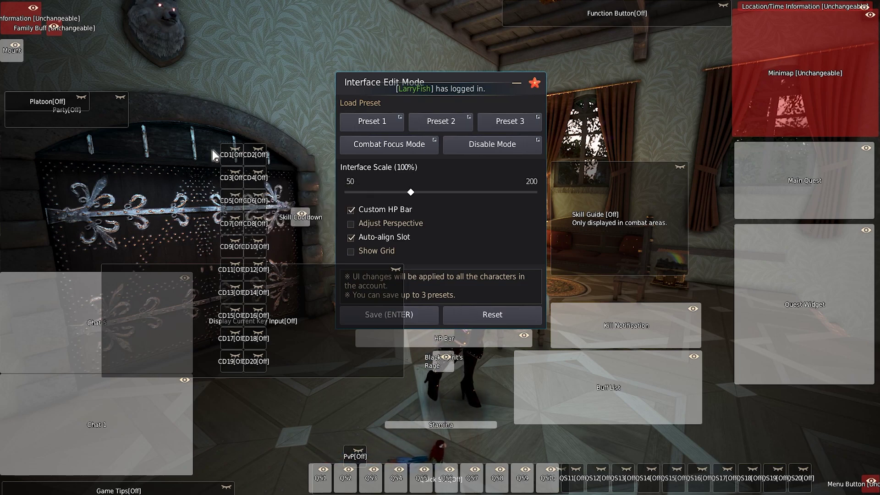
pyautogui.moveTo(297, 275); pyautogui.dragTo(309, 410)
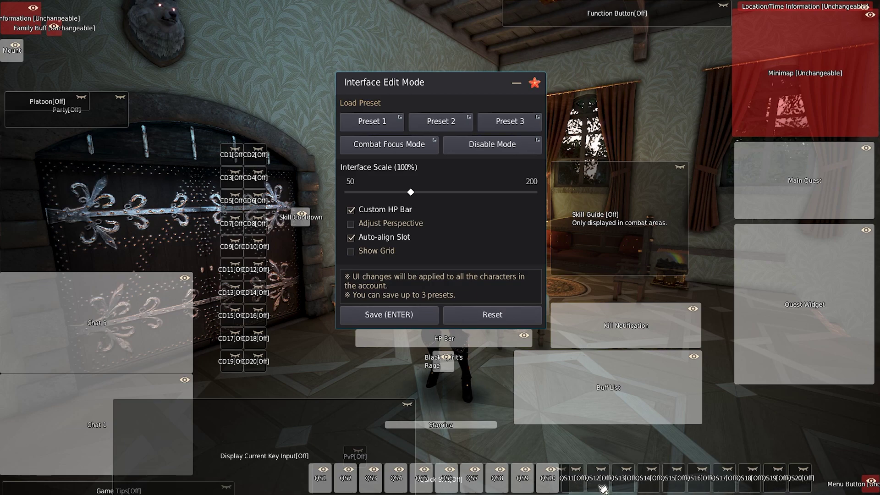
pyautogui.moveTo(704, 482)
pyautogui.mouseDown()
pyautogui.moveTo(497, 396)
pyautogui.moveTo(283, 259)
pyautogui.moveTo(296, 268)
pyautogui.moveTo(291, 171)
pyautogui.moveTo(705, 490)
pyautogui.mouseUp()
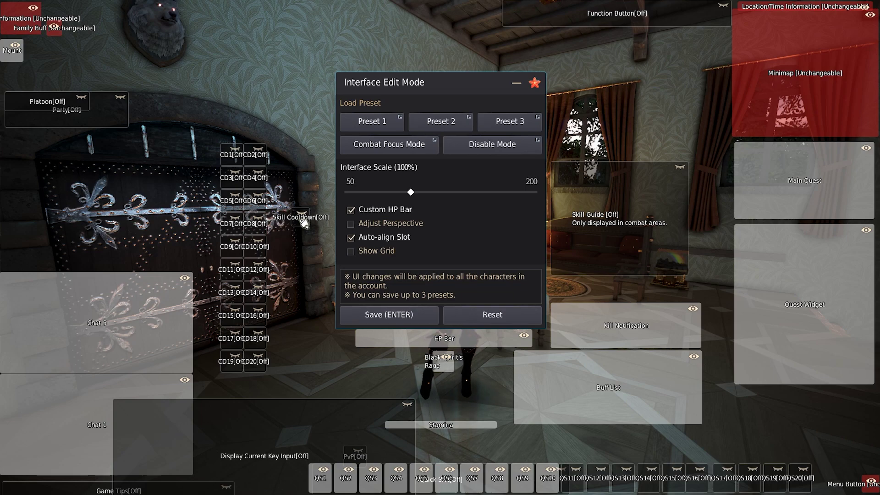
# Step: Make the cooldown slots CD1 to CD4 visible and save the interface layout to Preset 1
pyautogui.click(235, 150)
pyautogui.click(258, 149)
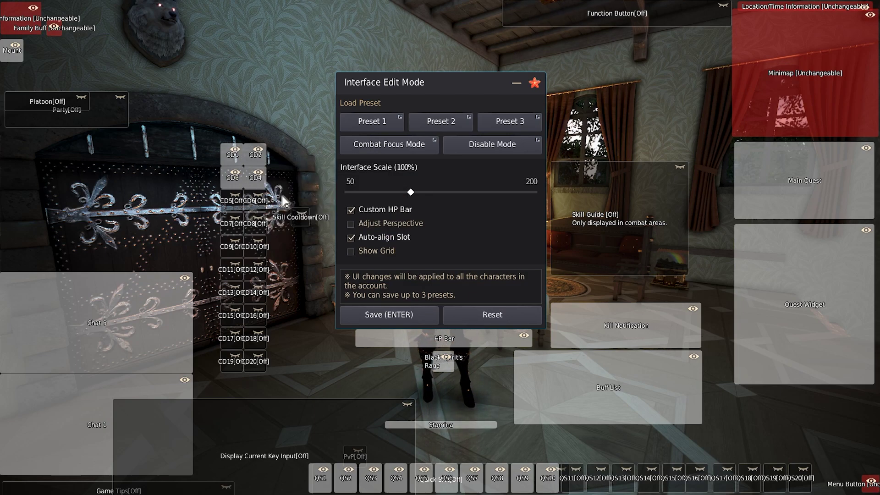
pyautogui.click(397, 318)
pyautogui.click(380, 144)
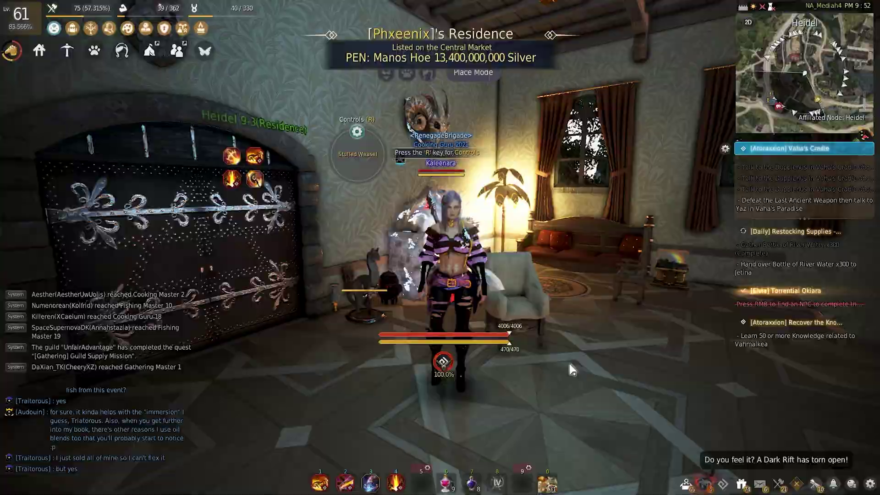
# Step: Review which skills are assigned to the cooldown slots in the skill window's Skill Cooldown Slot list, leaving the assignments unchanged
pyautogui.press('k')
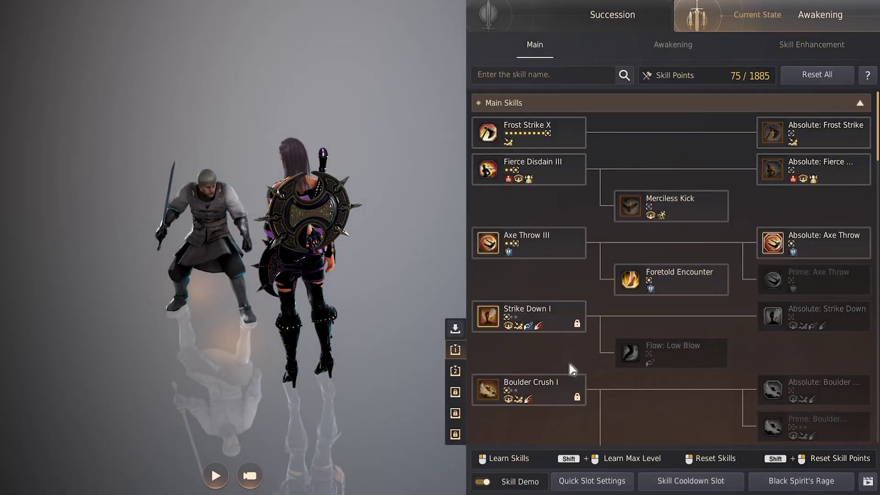
pyautogui.click(676, 489)
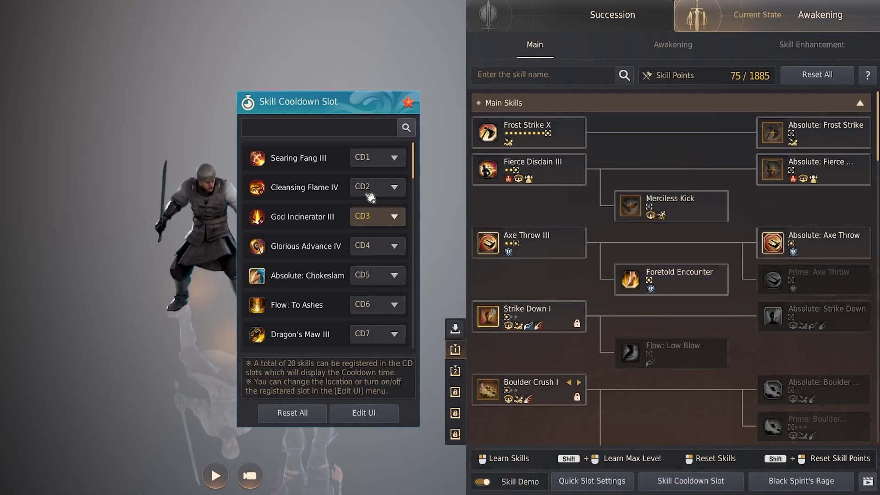
pyautogui.click(367, 158)
pyautogui.click(362, 161)
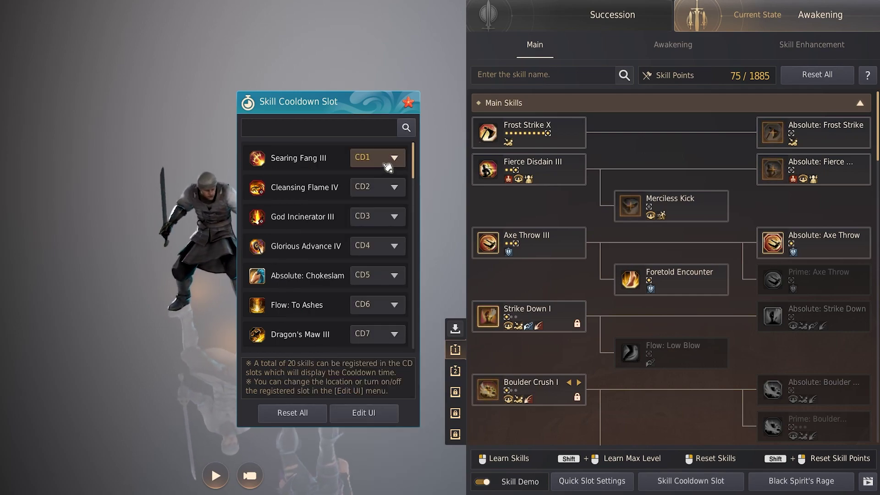
pyautogui.scroll(-5, 320, 238)
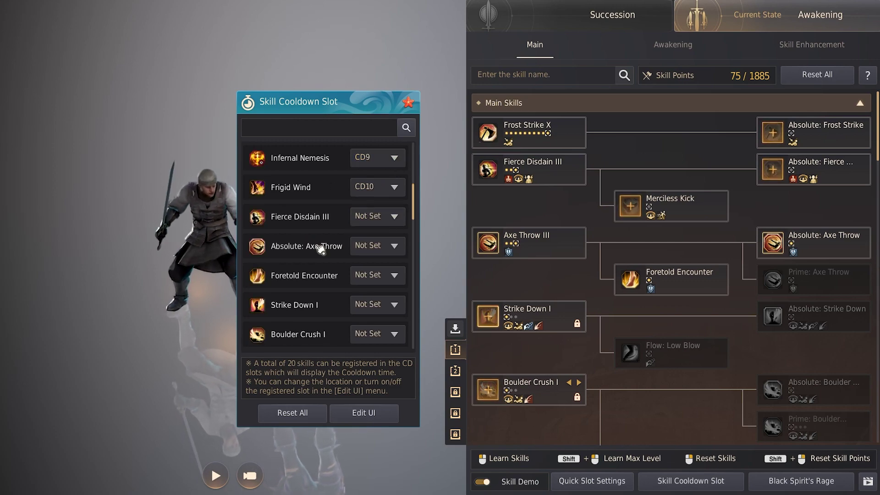
pyautogui.scroll(5, 321, 249)
pyautogui.press('Escape')
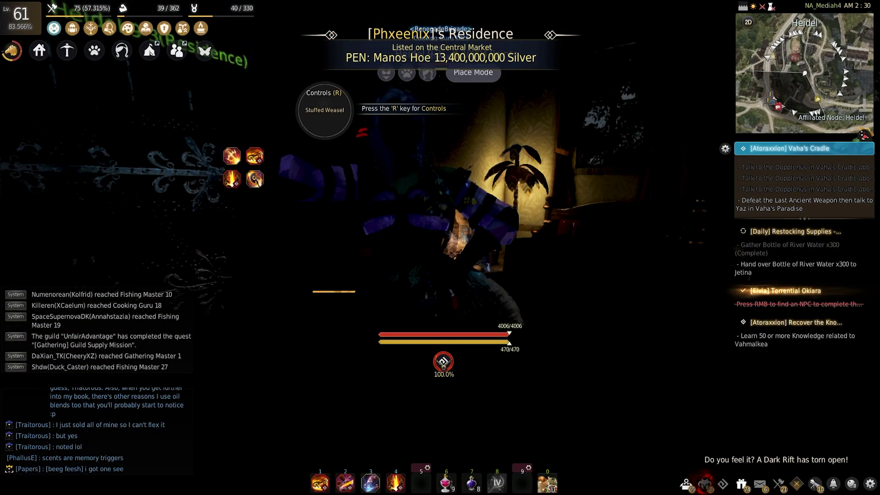
# Step: Reopen the interface edit mode and stack CD1, CD2, CD4 and CD3 in a vertical column over the Skill Cooldown element
pyautogui.press('Escape')
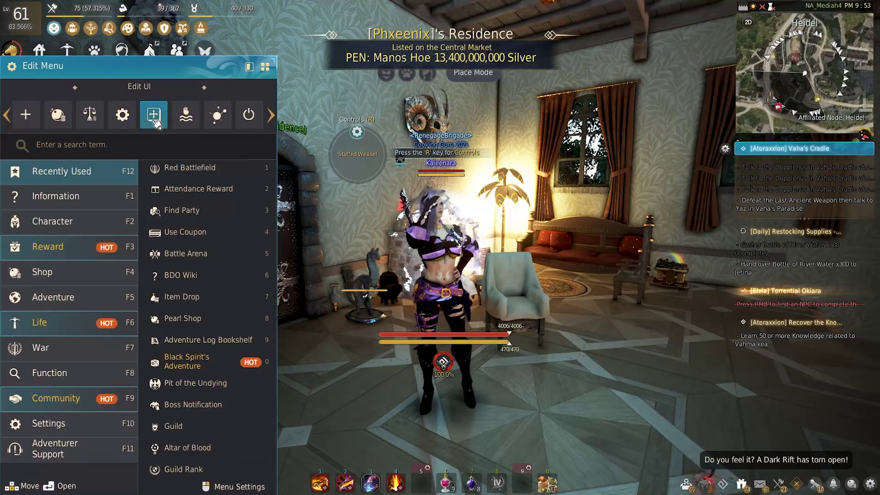
pyautogui.click(150, 108)
pyautogui.moveTo(246, 160); pyautogui.dragTo(271, 192)
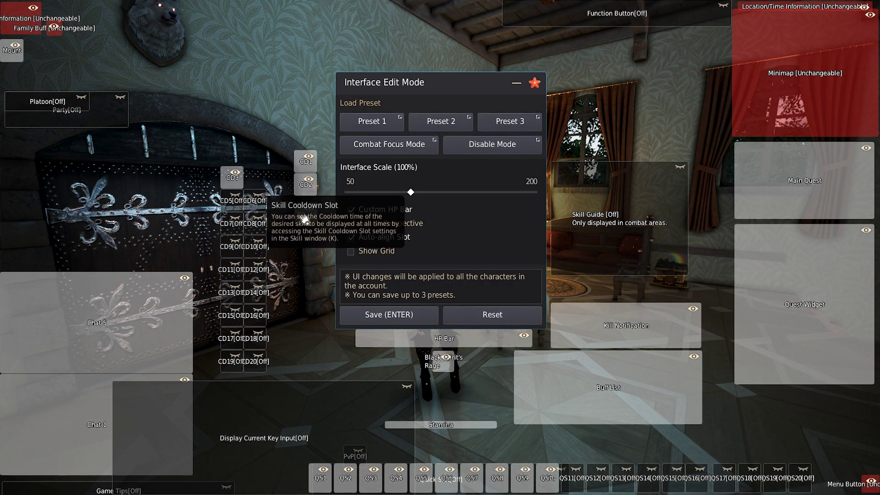
pyautogui.moveTo(304, 219); pyautogui.dragTo(310, 215)
pyautogui.moveTo(234, 179); pyautogui.dragTo(309, 234)
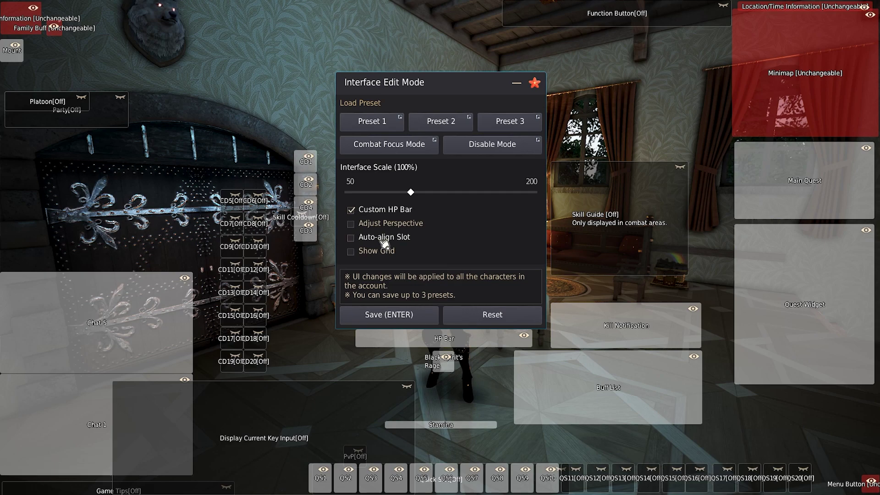
# Step: Turn off Auto-align Slot and spread the four visible cooldown slots freely around the Skill Cooldown element
pyautogui.moveTo(310, 234); pyautogui.dragTo(300, 273)
pyautogui.moveTo(309, 211); pyautogui.dragTo(323, 243)
pyautogui.moveTo(306, 162); pyautogui.dragTo(303, 207)
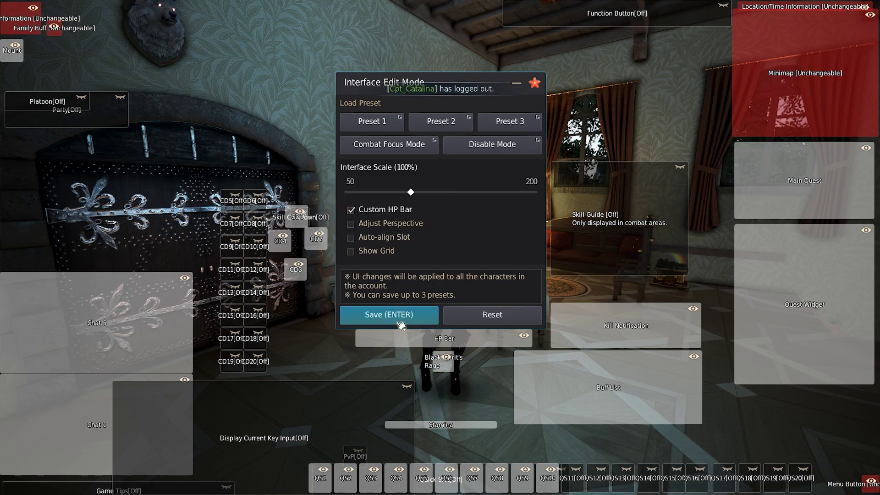
# Step: Load the Preset 3 interface layout and leave the interface edit mode with it applied
pyautogui.click(509, 122)
pyautogui.click(389, 208)
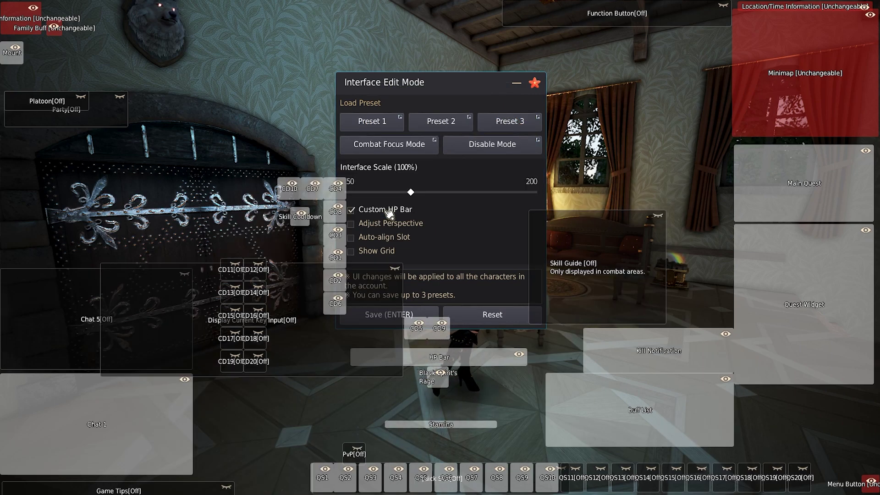
pyautogui.press('Return')
pyautogui.press('Escape')
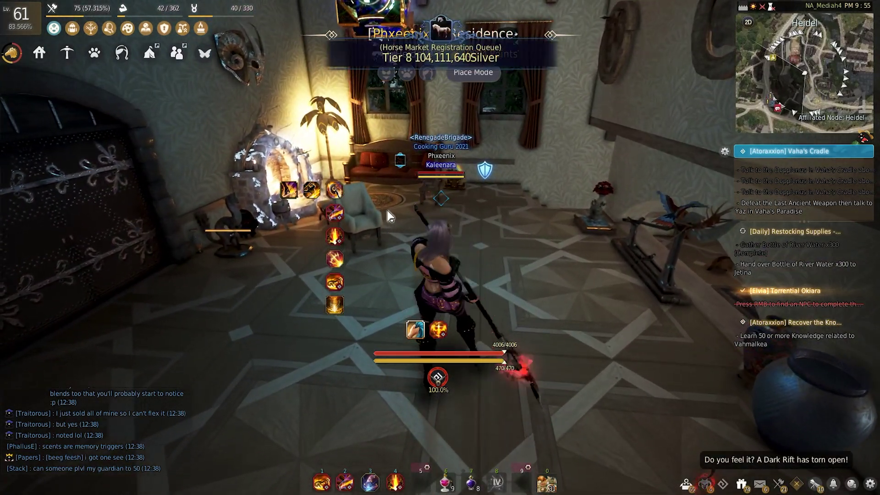
# Step: Use several combat skills, including quick slots 2, 4 and 1, to check how the cooldown slots display their timers
pyautogui.press('2')
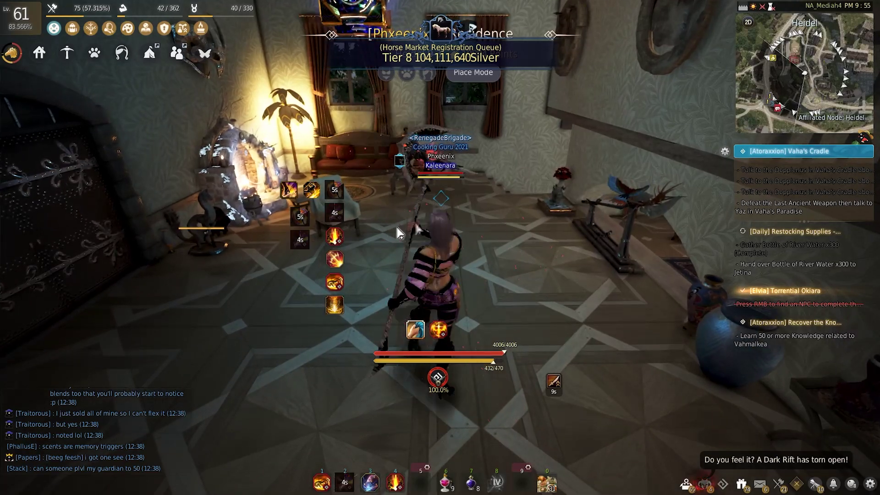
pyautogui.press('4')
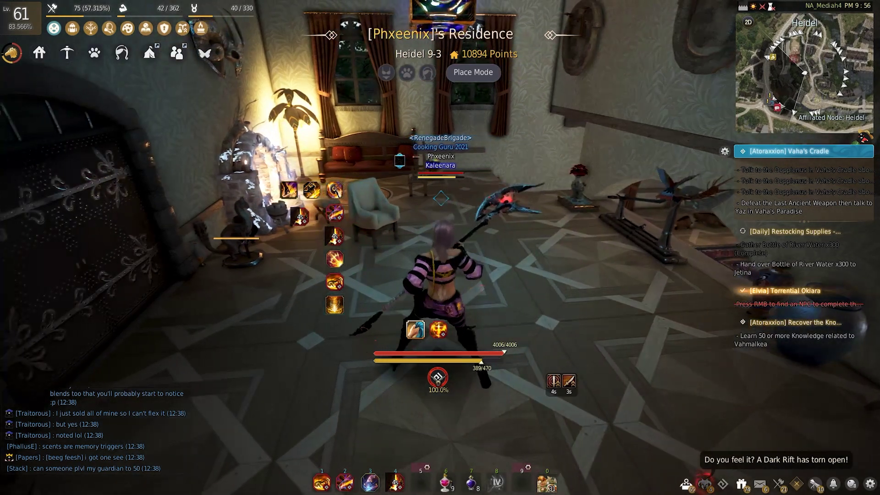
pyautogui.press('ctrl')
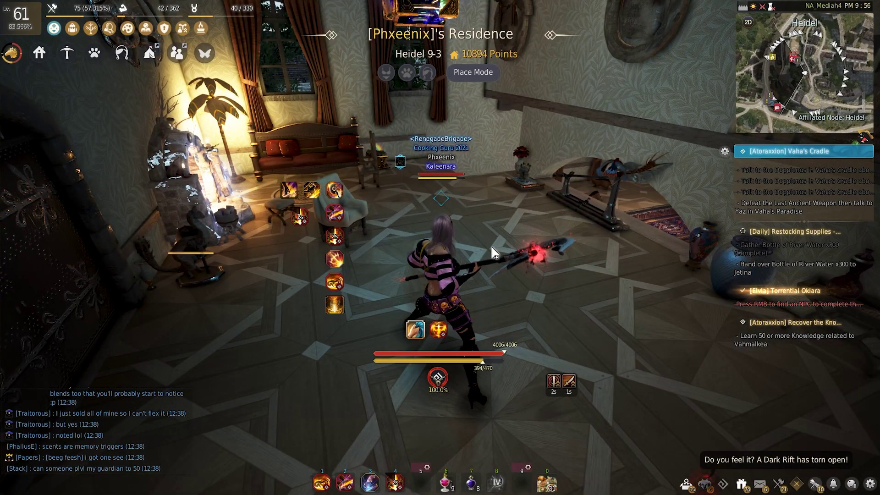
pyautogui.press('e')
pyautogui.press('1')
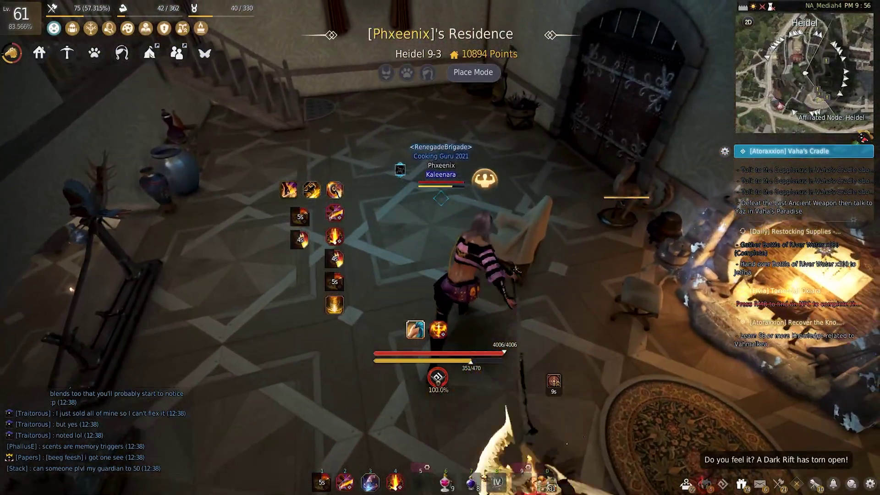
pyautogui.press('e')
pyautogui.press('ctrl')
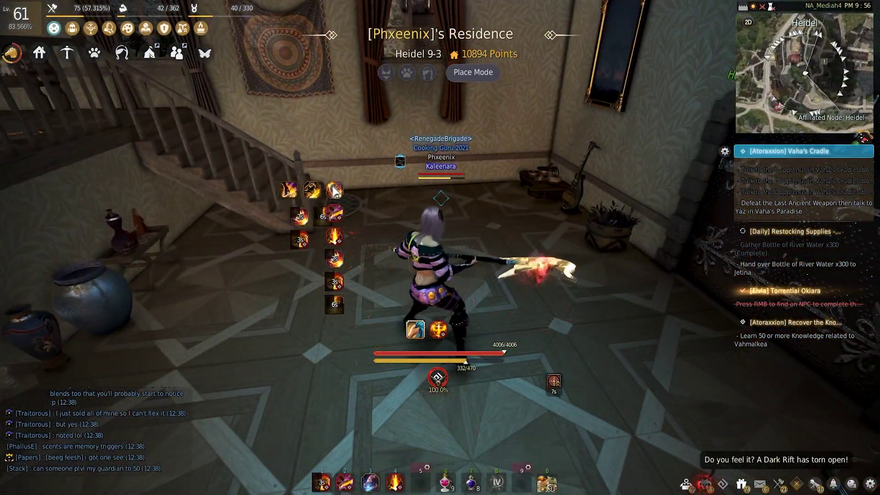